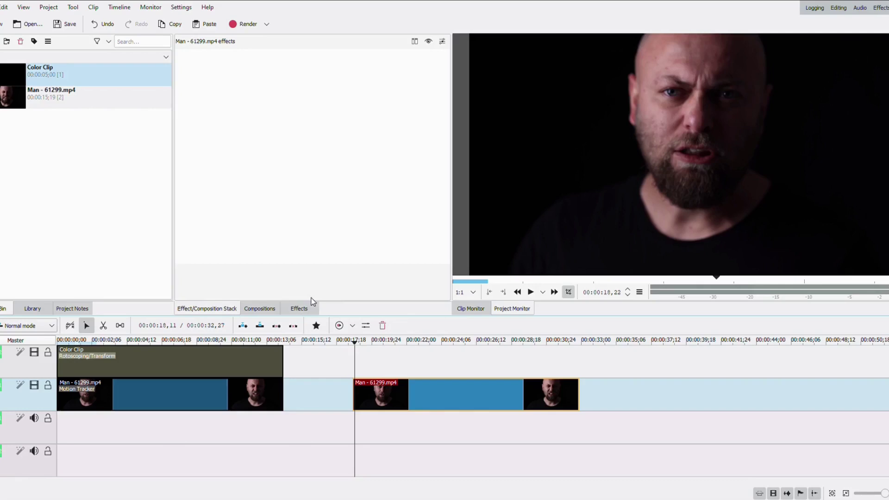
Step: Apply Motion Tracker to the second Man clip and shrink its tracking box onto the man's eye
left_click(299, 309)
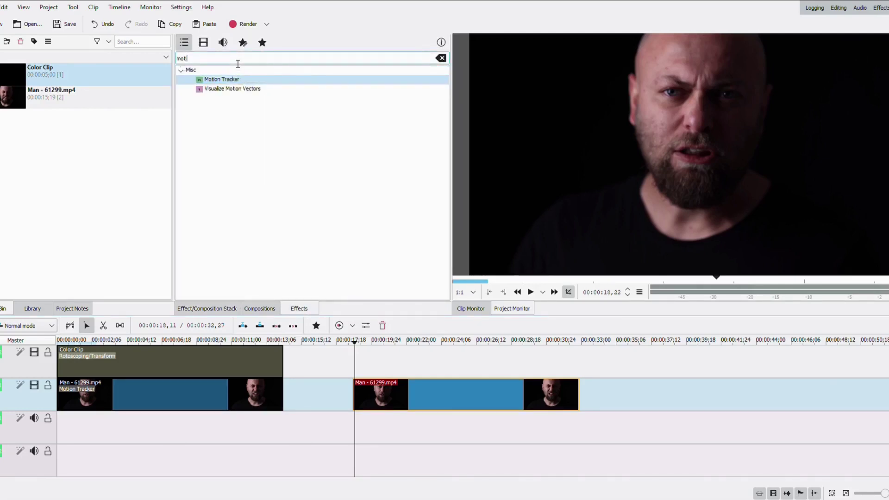
left_click(237, 80)
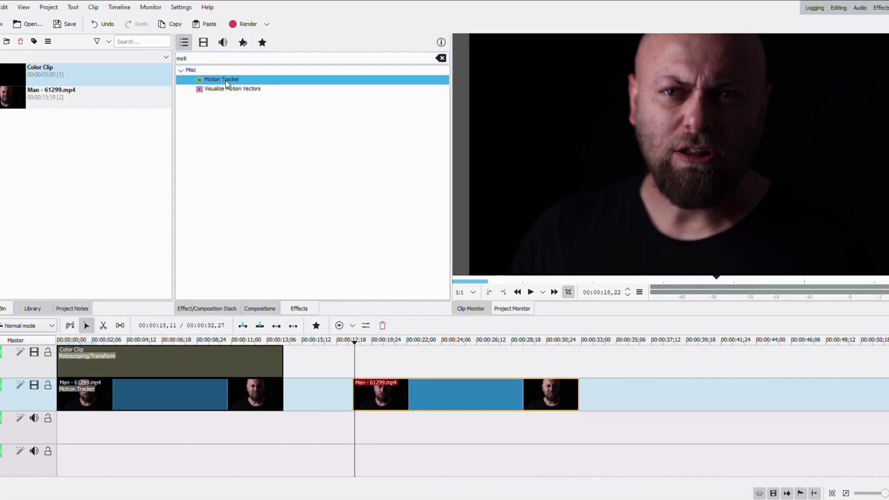
left_click_drag(226, 84, 398, 402)
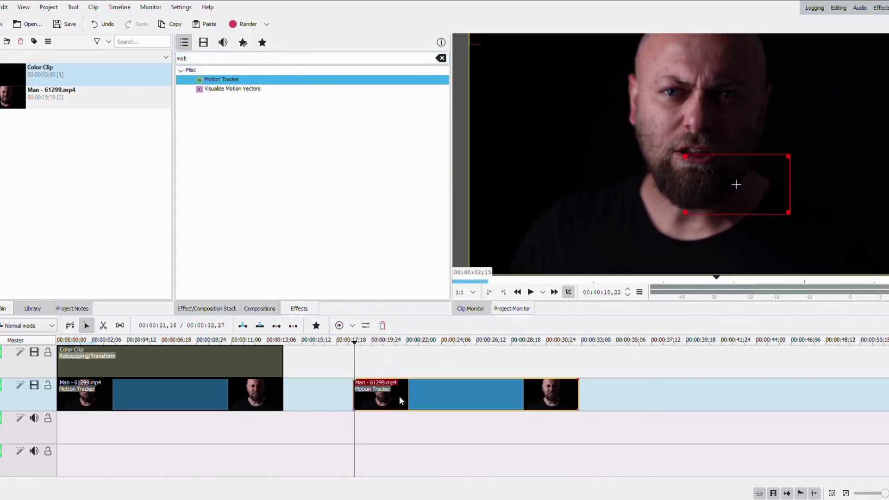
left_click(399, 396)
left_click_drag(789, 214, 675, 94)
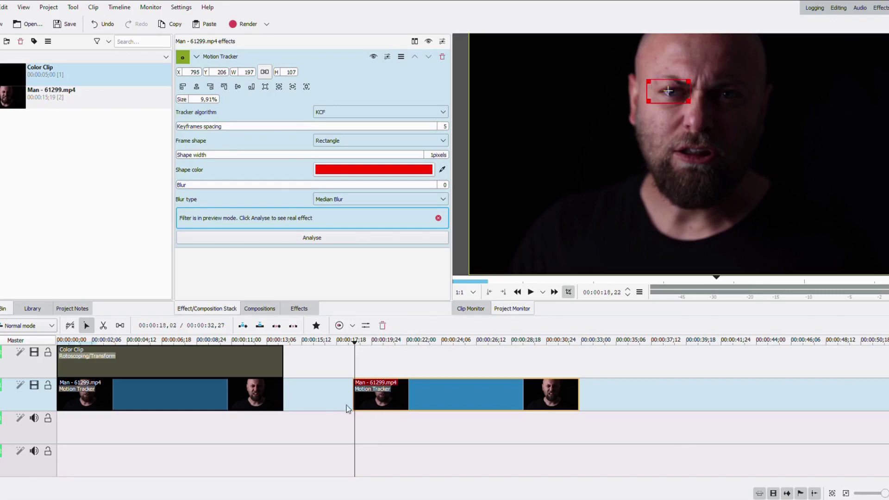
scroll(350, 394, "up", 8)
Step: At the clip's first frame, tighten the box to X 842, Y 229, 148×86, then analyse with keyframe spacing 1
left_click(143, 360)
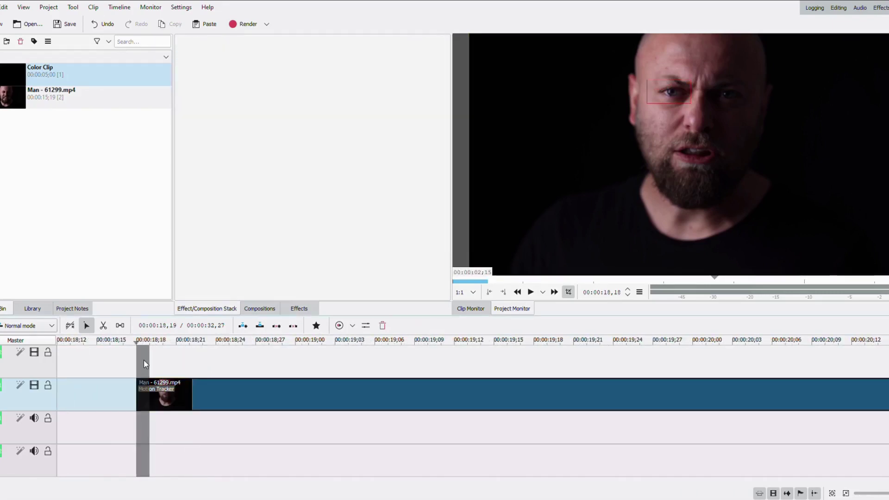
left_click(153, 399)
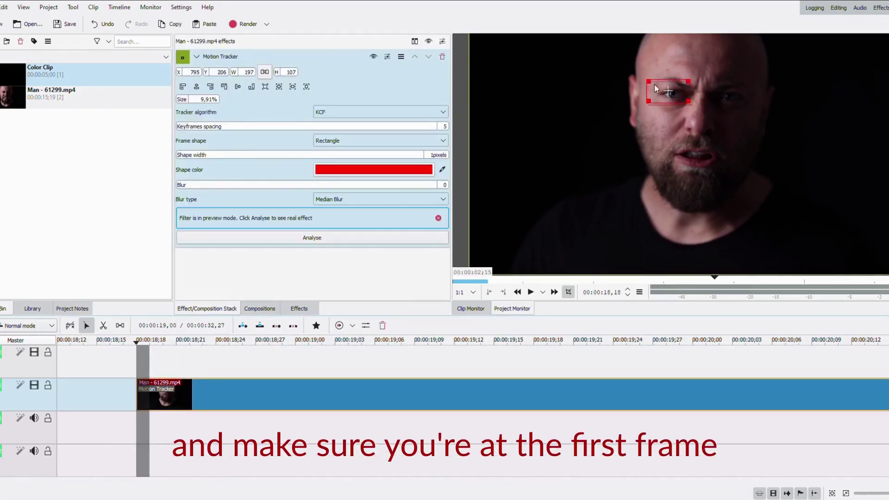
left_click_drag(654, 84, 679, 101)
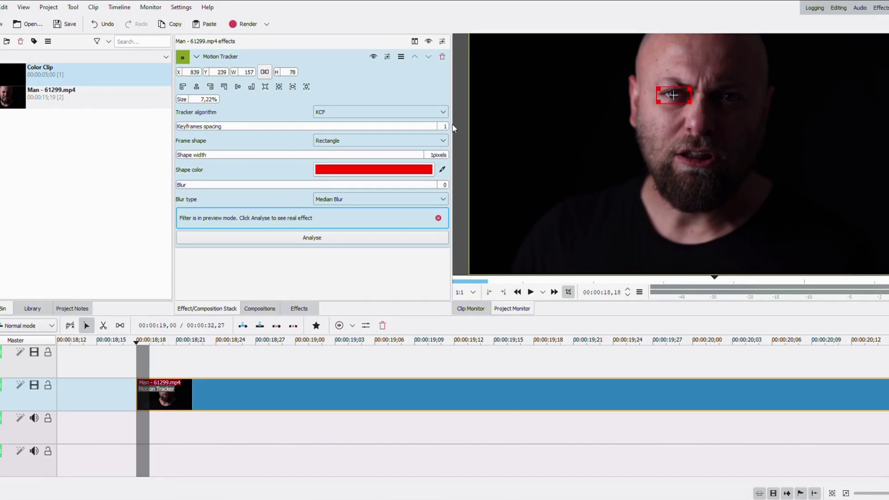
left_click(347, 238)
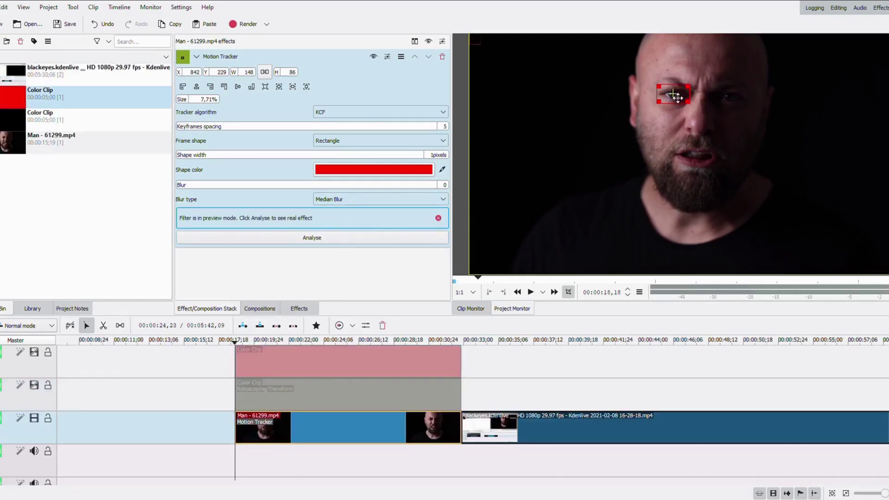
Step: Move the tracking box to the eye on the right and apply Bézier Curves to the man clip
left_click_drag(676, 96, 732, 101)
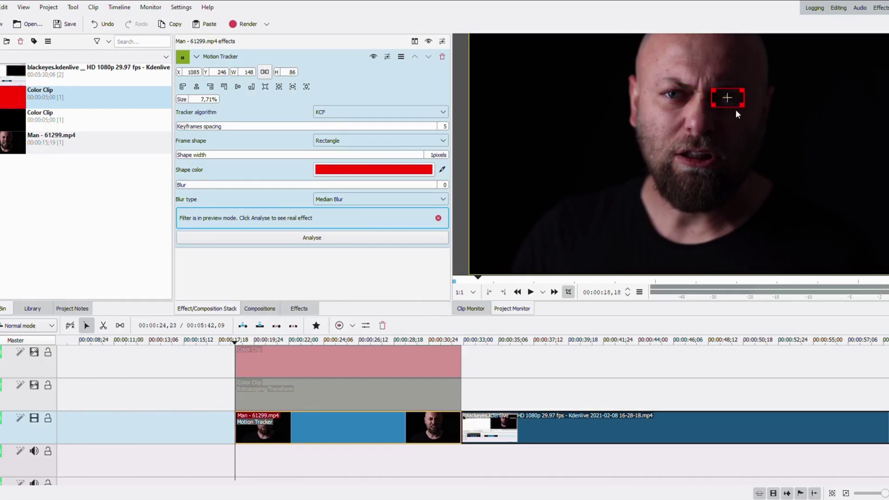
left_click(300, 308)
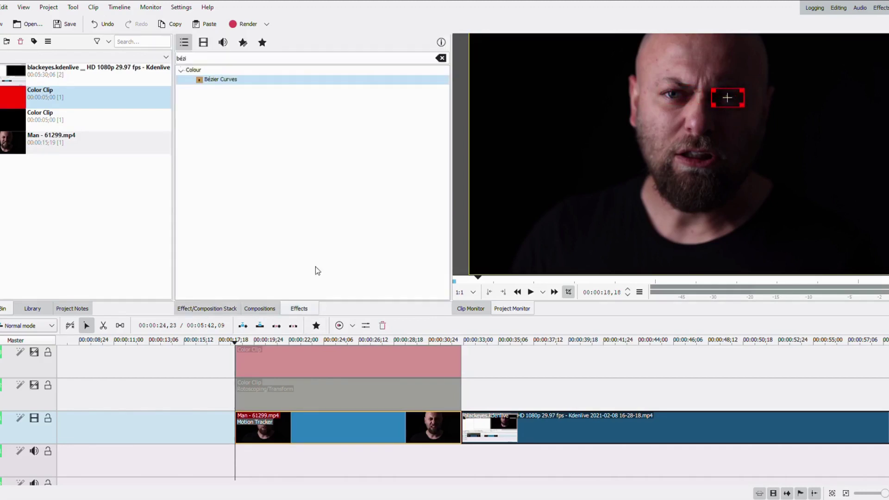
left_click_drag(222, 79, 291, 436)
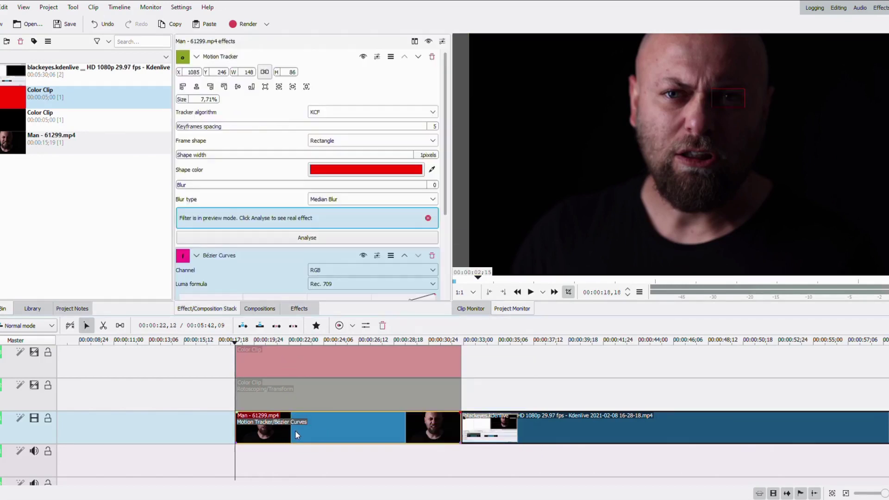
Step: Put Bézier Curves ahead of Motion Tracker, steepen it to brighten, and recentre the box at X 1103, Y 248
left_click(405, 255)
left_click_drag(417, 110, 327, 70)
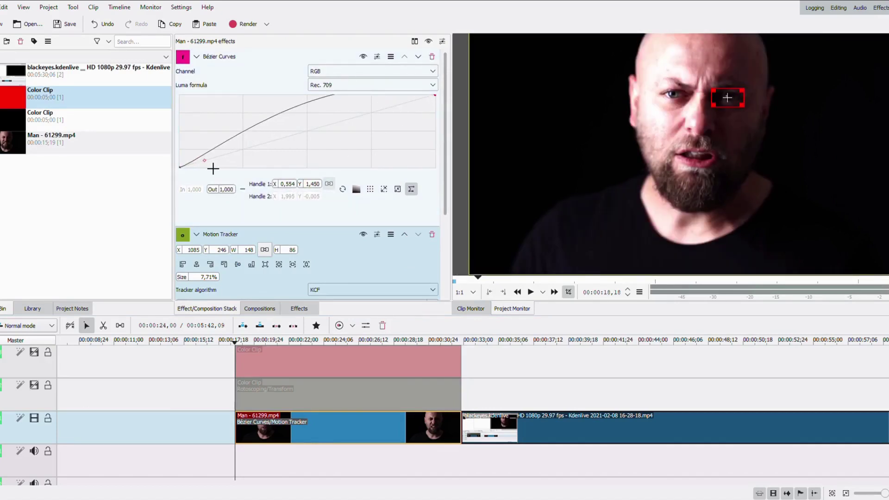
left_click_drag(204, 160, 206, 128)
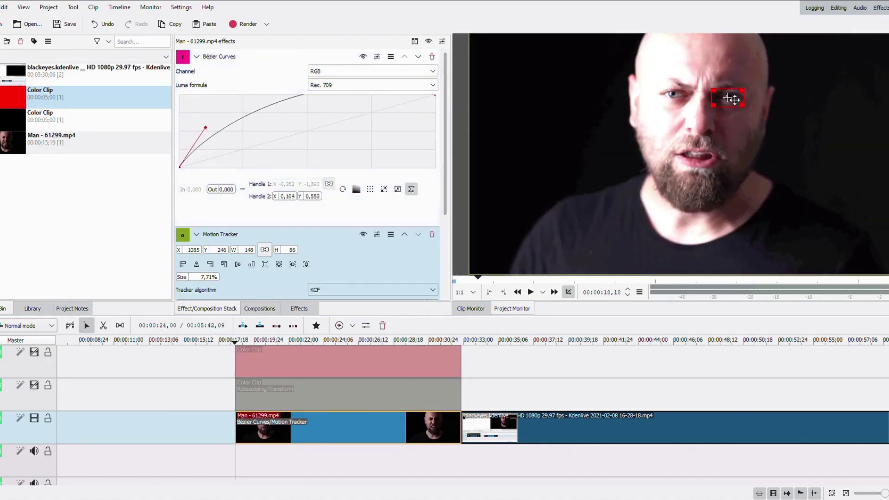
left_click_drag(733, 103, 736, 104)
Step: Switch the tracker algorithm to MOSSE with keyframe spacing 1 and run the analysis
left_click(197, 57)
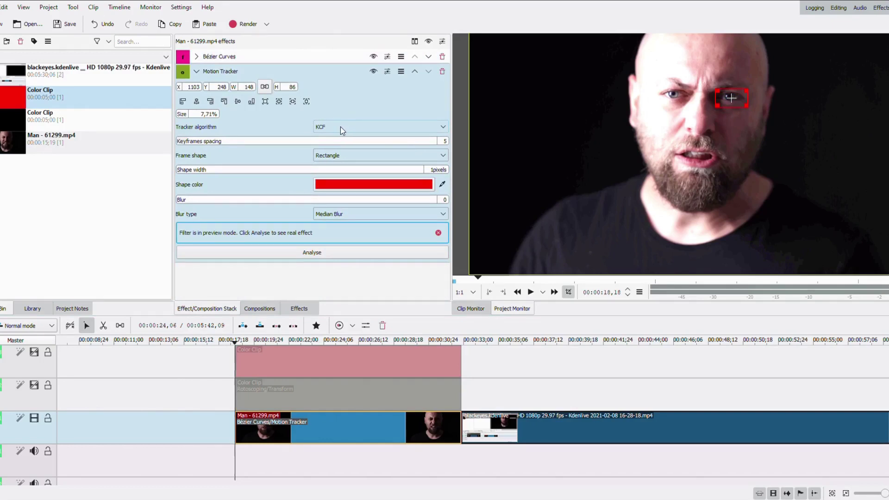
key("Down")
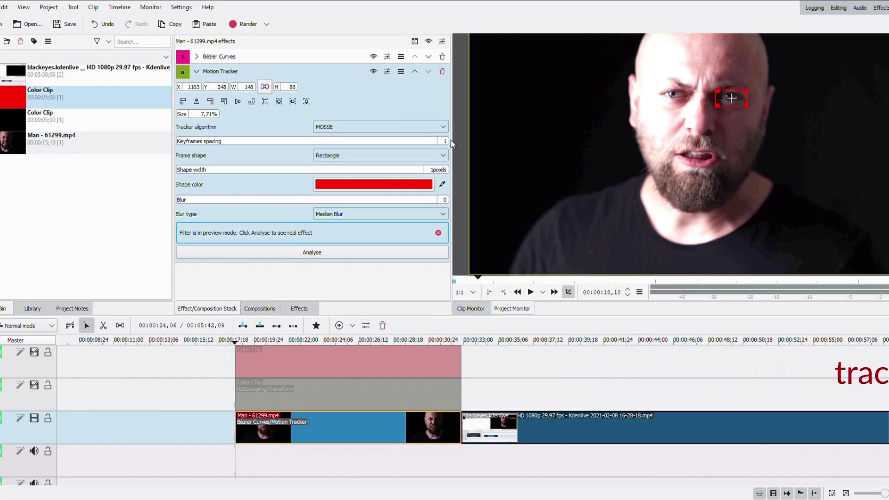
left_click(335, 256)
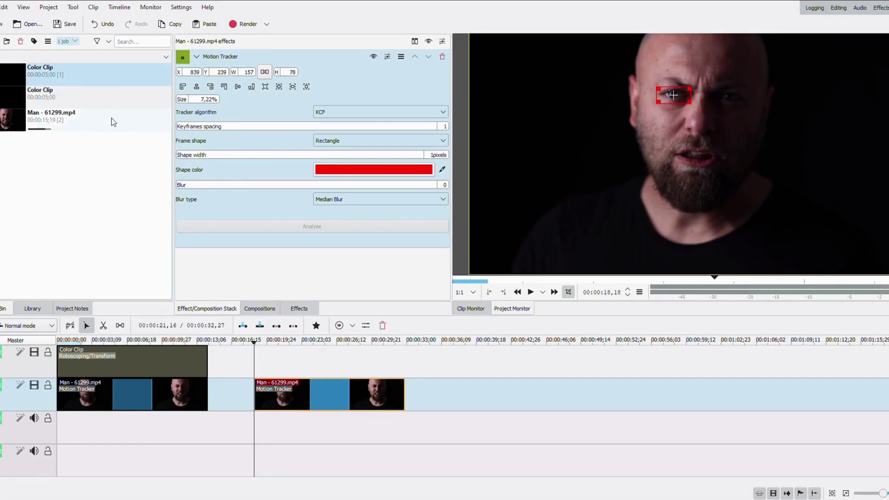
Step: Drop the red Color Clip onto the top track directly above the second Man clip
left_click(9, 96)
left_click_drag(9, 96, 408, 366)
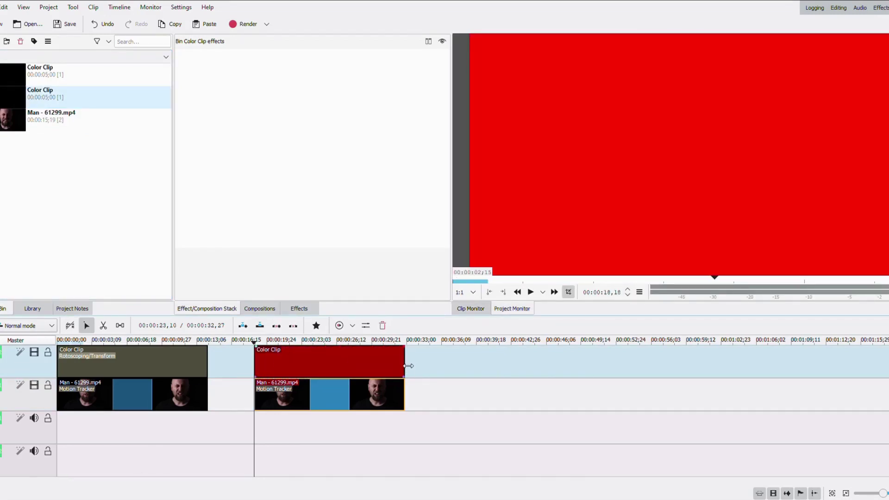
left_click(299, 309)
Step: Search the effects for 'transfor' and apply Transform to the red Color Clip
double_click(263, 59)
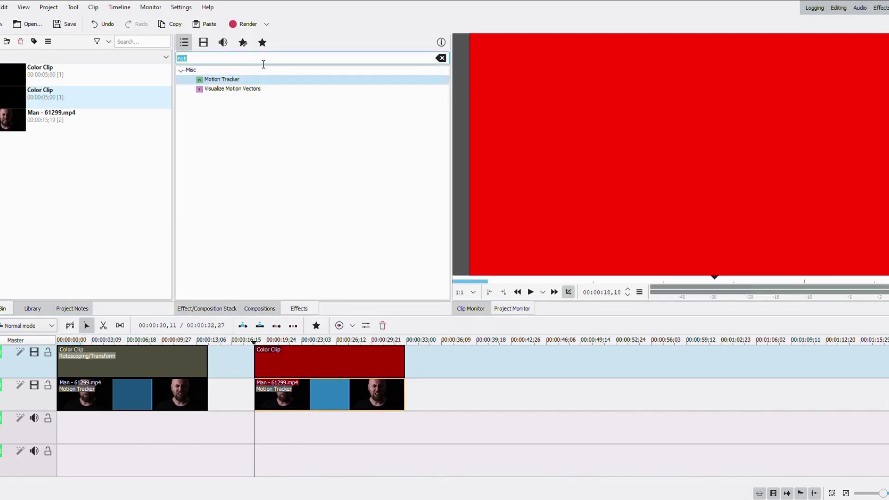
type("transfor")
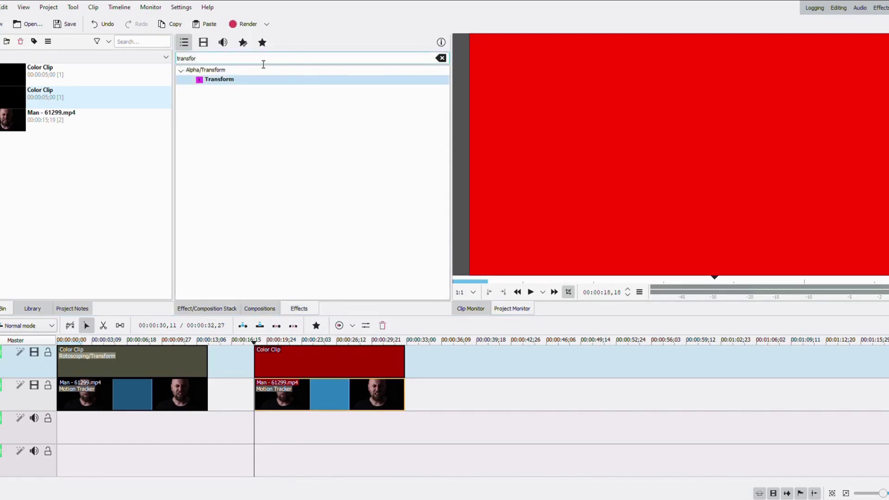
left_click_drag(221, 82, 302, 354)
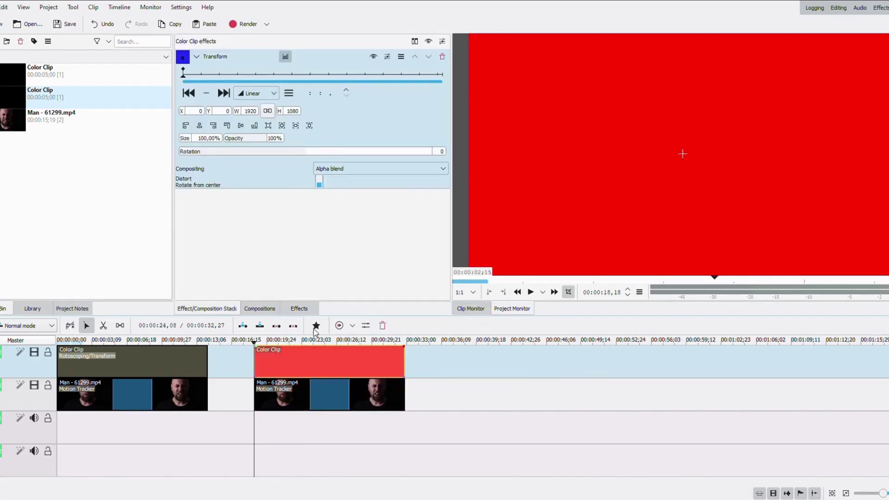
Step: Copy the man clip's tracking data and import it as Transform keyframes, shrinking the patch to 157×78
left_click(328, 408)
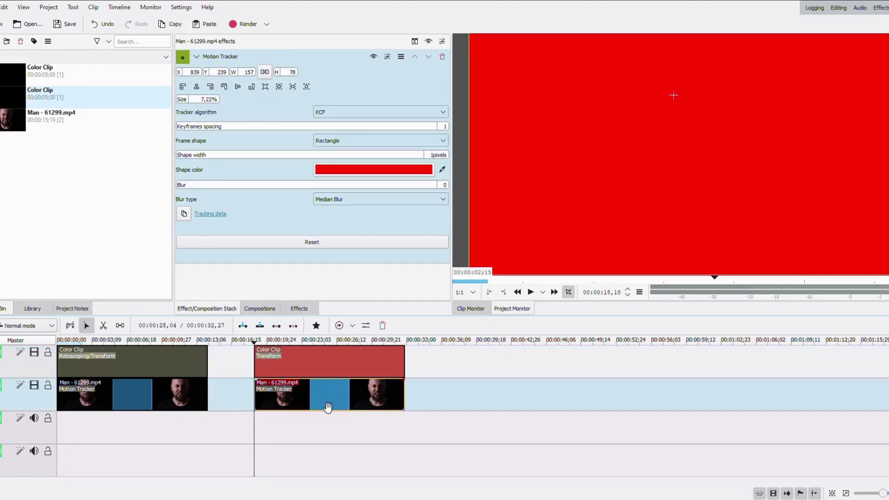
left_click(188, 218)
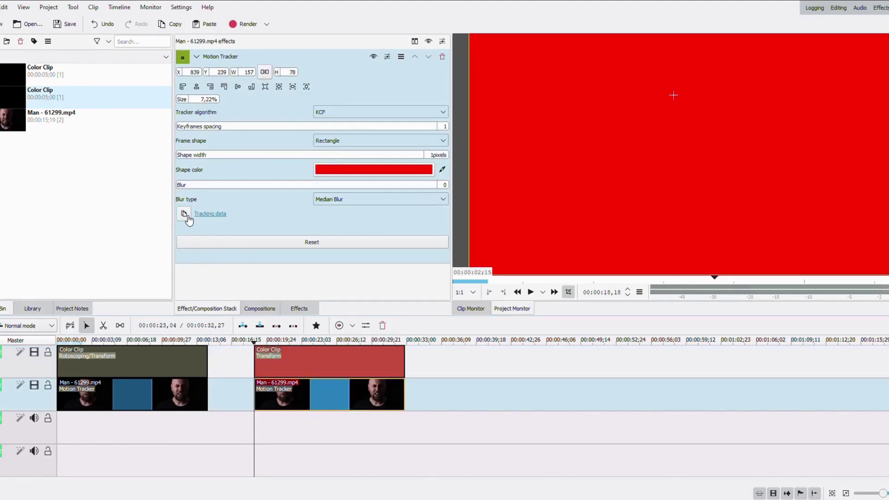
left_click(321, 366)
left_click(288, 94)
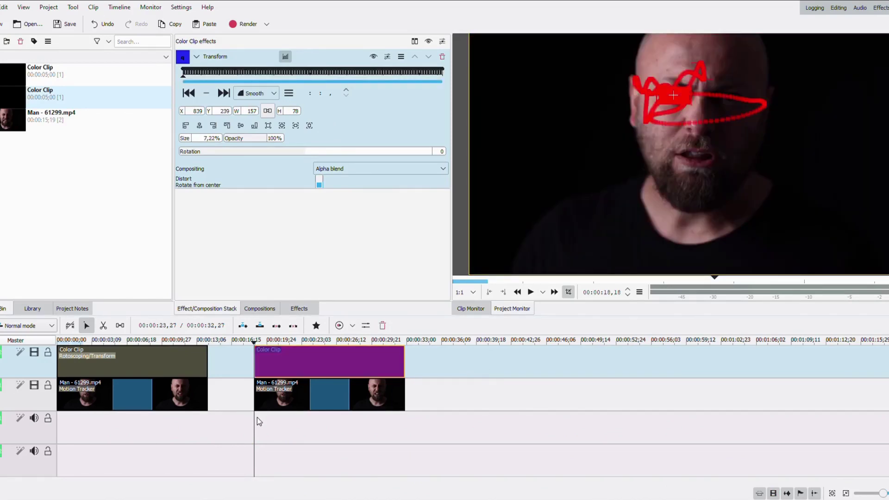
Step: Search 'roto', apply Rotoscoping to the red Color Clip, and move it above Transform
left_click(255, 421)
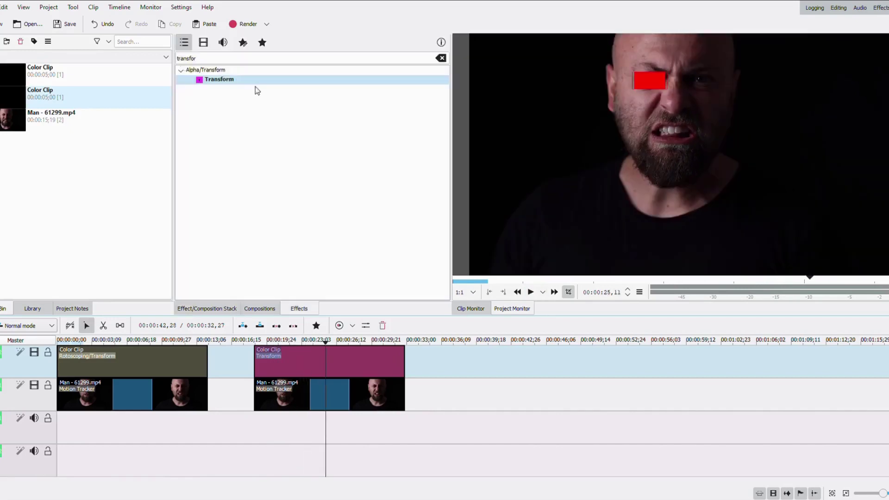
double_click(253, 66)
type("roto")
left_click_drag(372, 84, 344, 362)
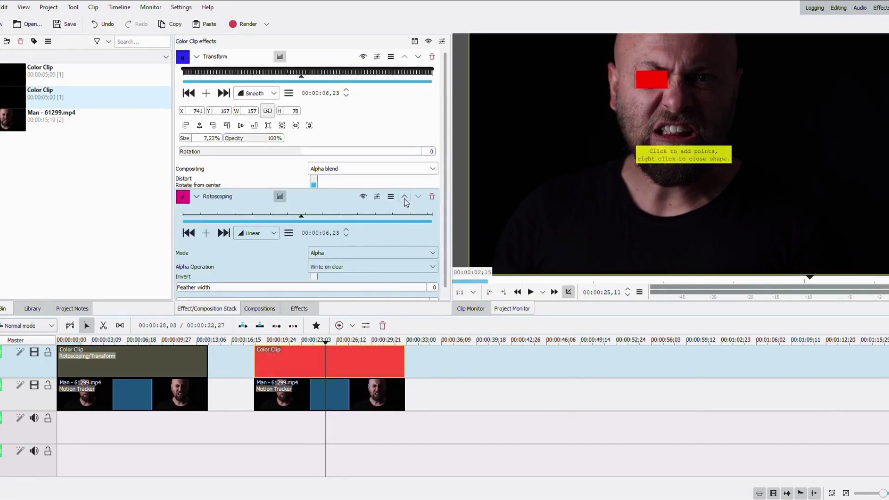
left_click(404, 198)
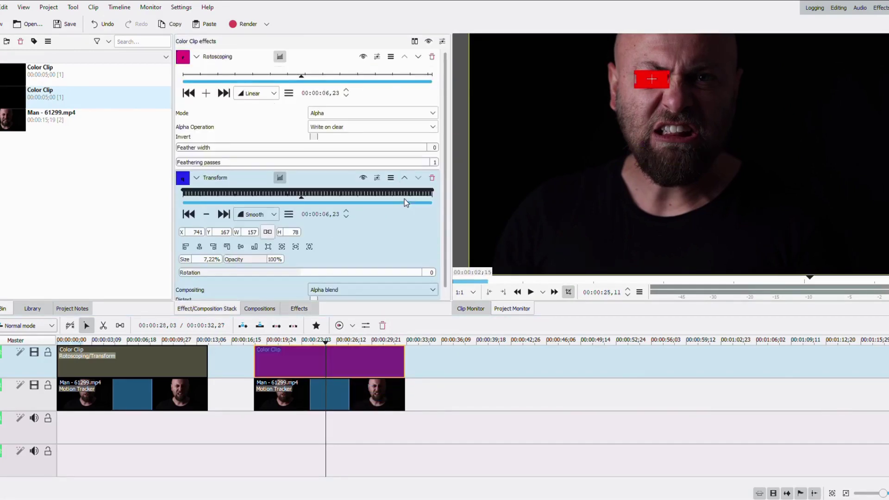
left_click(197, 178)
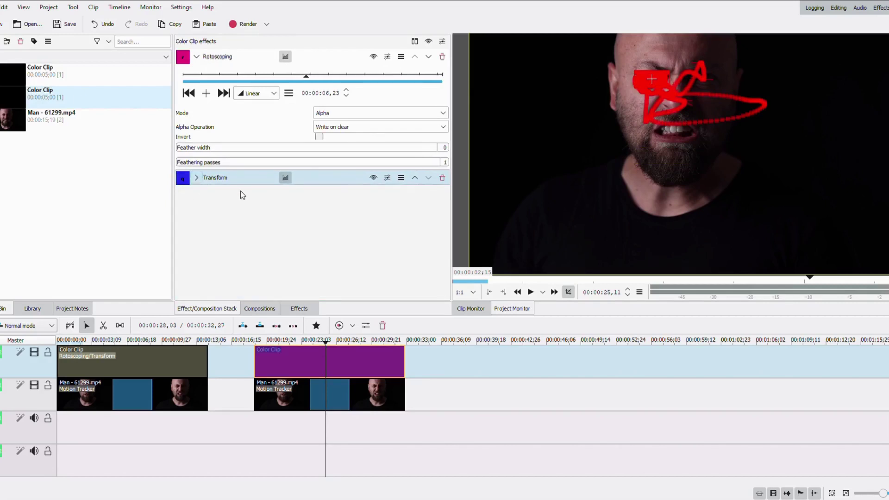
left_click_drag(193, 81, 177, 78)
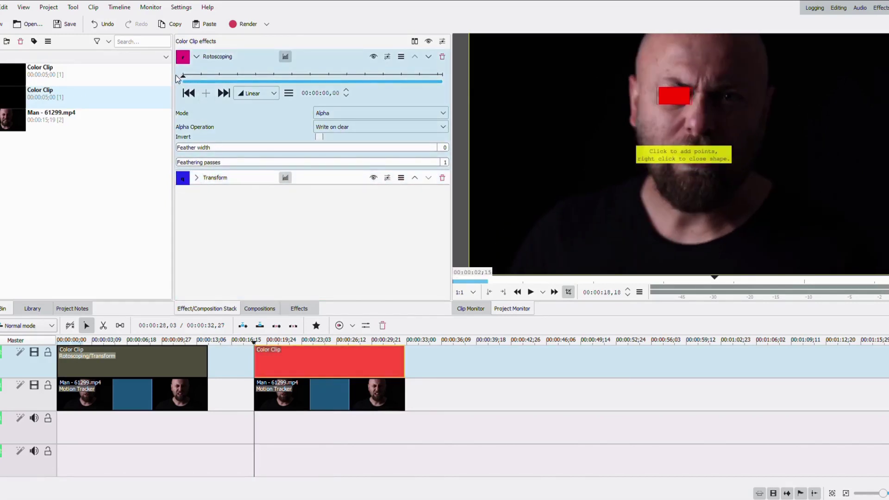
Step: Draw a closed six-point rotoscoping outline around the man's eye
left_click(522, 144)
left_click(628, 82)
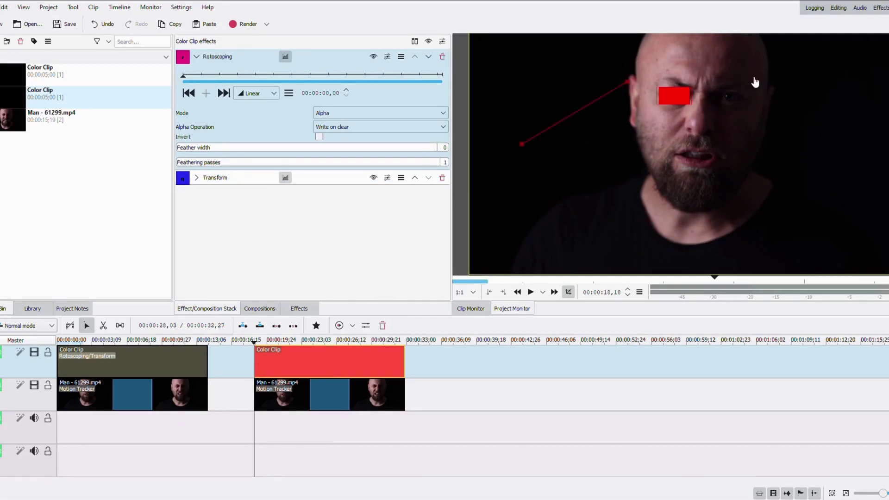
left_click(752, 77)
left_click(881, 135)
left_click(770, 207)
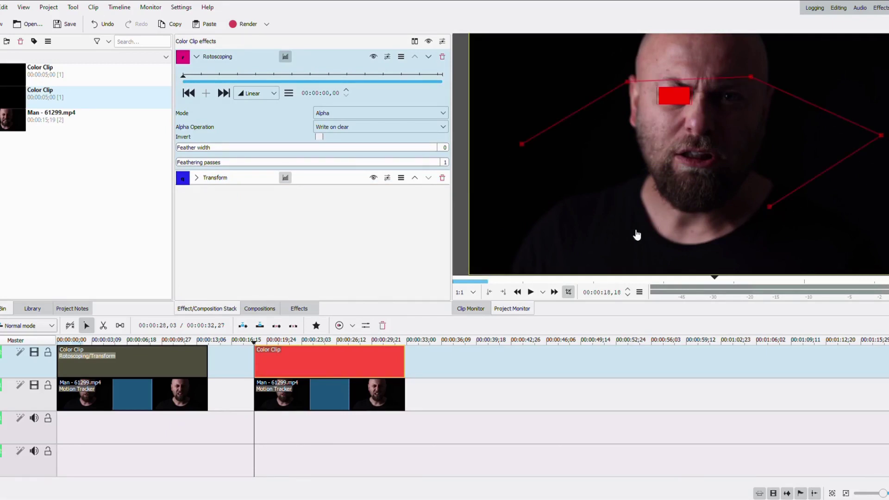
left_click(626, 209)
right_click(626, 210)
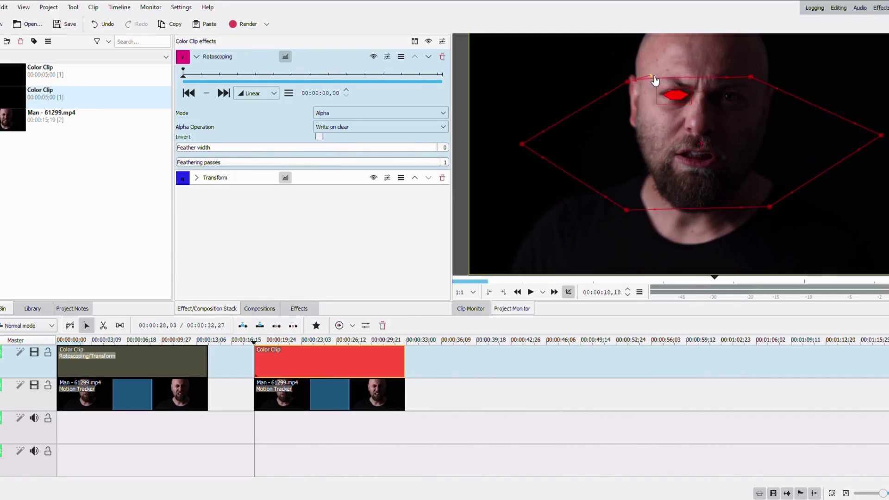
Step: Reshape the outline's curves and points into an eye shape and set Feather width to 31
left_click_drag(653, 83, 594, 90)
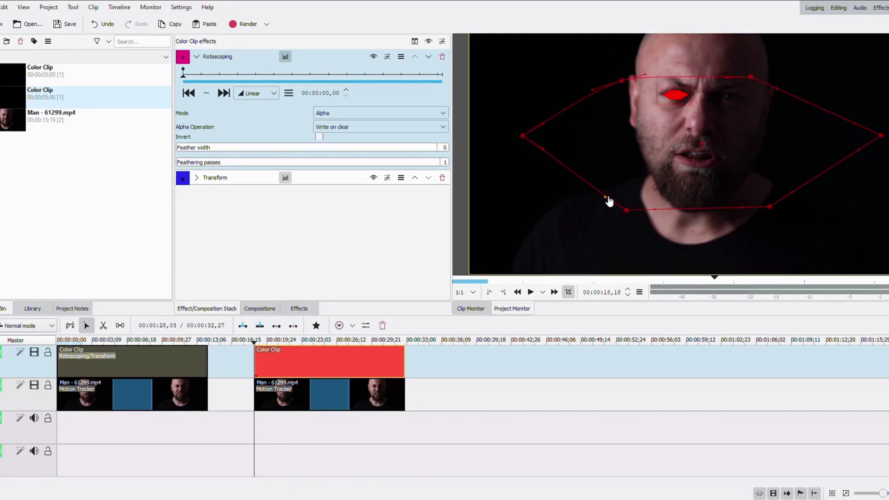
left_click_drag(610, 201, 629, 192)
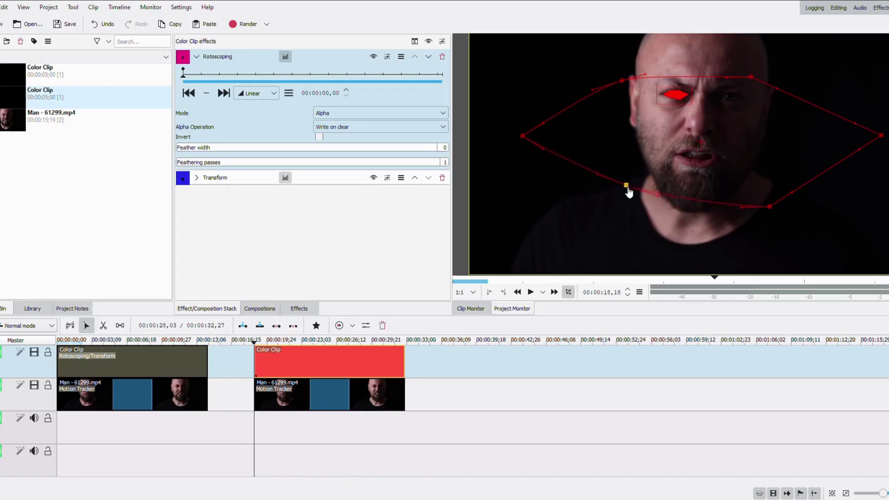
mouse_move(522, 135)
left_mouse_down()
mouse_move(536, 139)
mouse_move(527, 133)
left_mouse_up()
left_click_drag(769, 207, 760, 188)
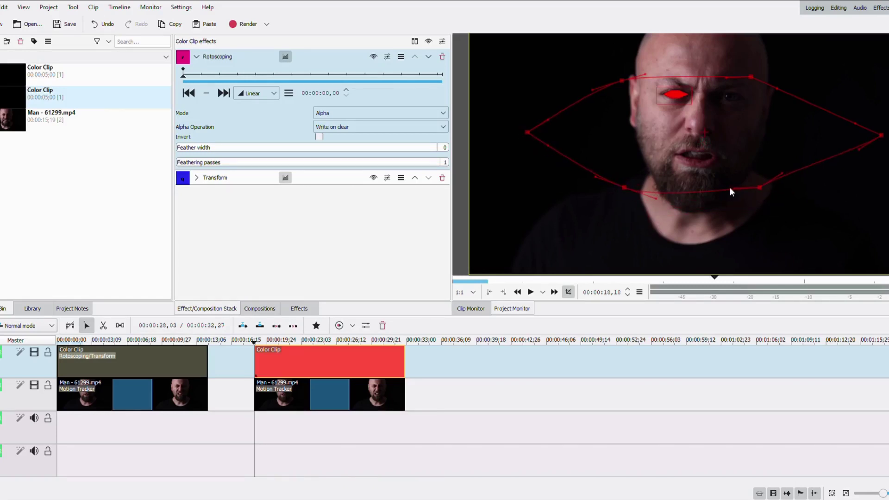
left_click_drag(882, 135, 852, 136)
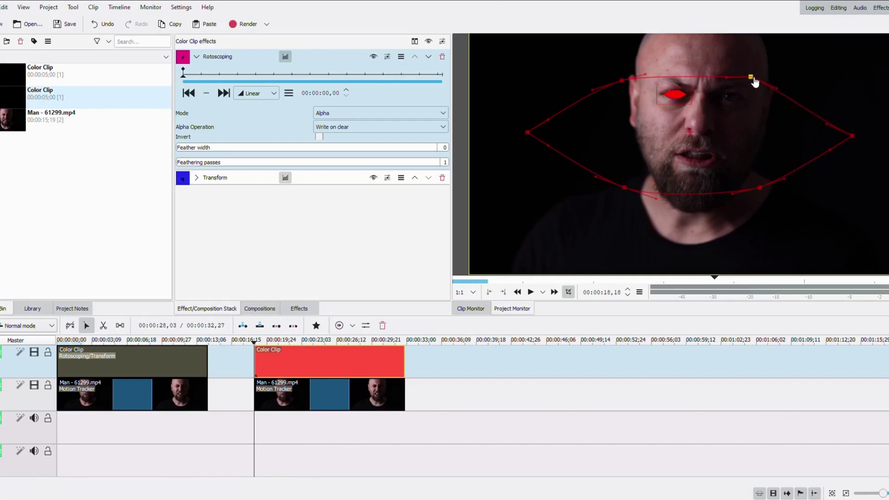
mouse_move(752, 78)
left_mouse_down()
mouse_move(727, 91)
mouse_move(783, 108)
mouse_move(750, 87)
left_mouse_up()
left_click_drag(622, 80, 618, 77)
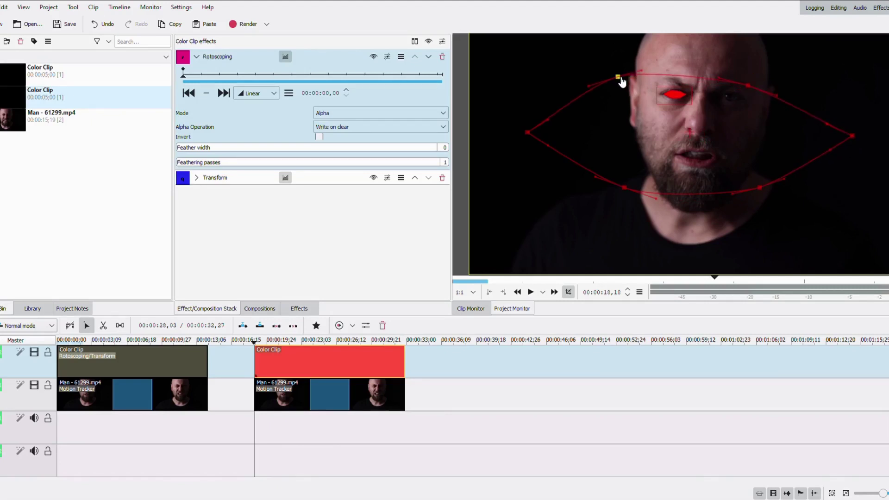
left_click_drag(528, 134, 520, 129)
left_click_drag(619, 76, 615, 74)
left_click_drag(750, 87, 749, 83)
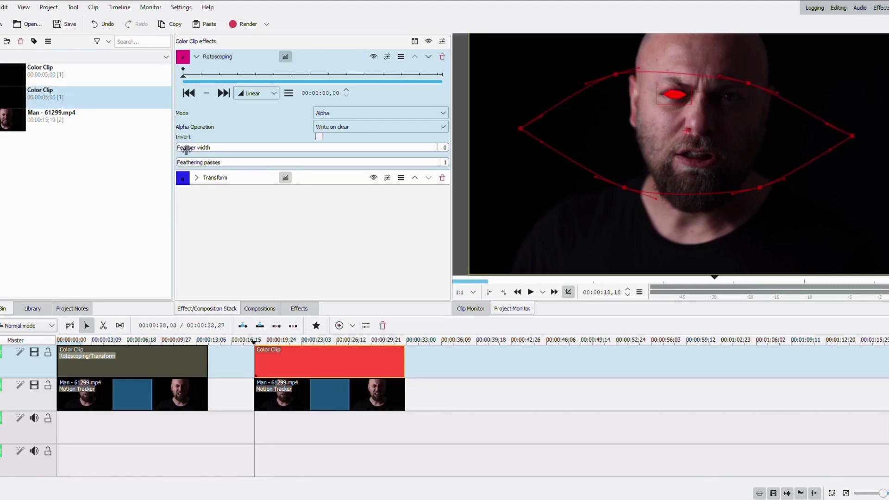
left_click_drag(185, 149, 196, 150)
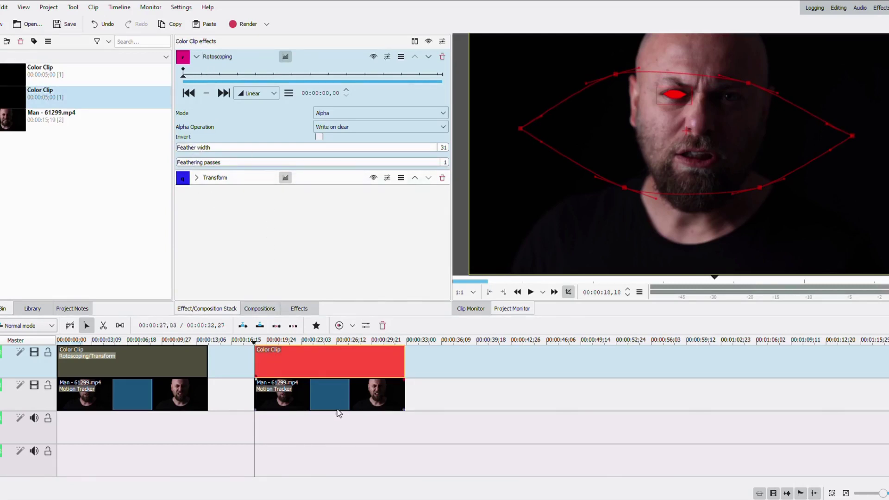
Step: Play back the red patch following the eye, then return the playhead to about 26 s
left_click(284, 408)
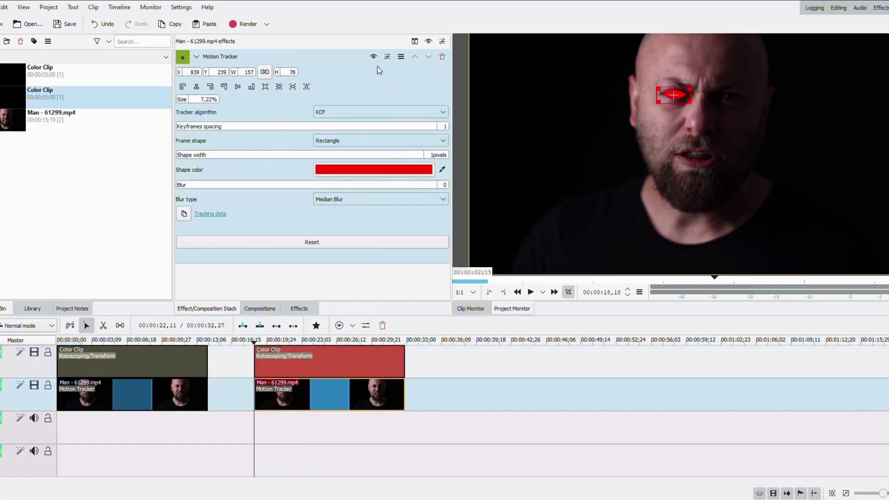
left_click(255, 423)
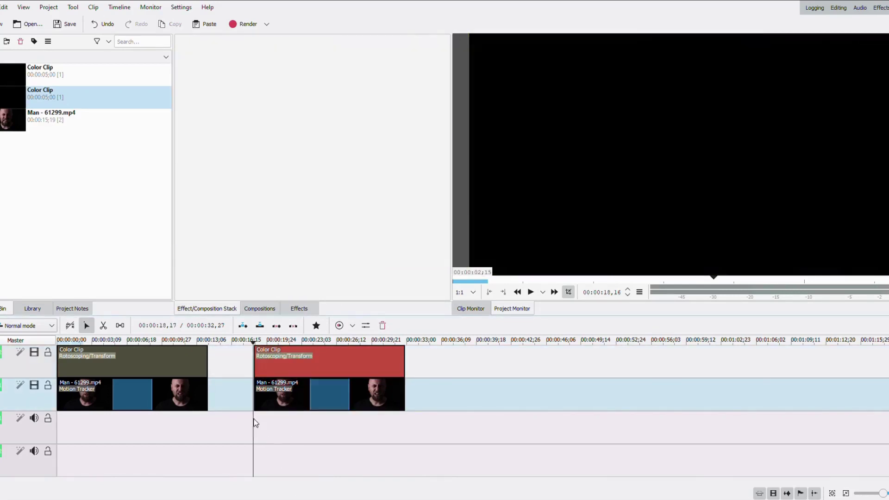
left_click(530, 292)
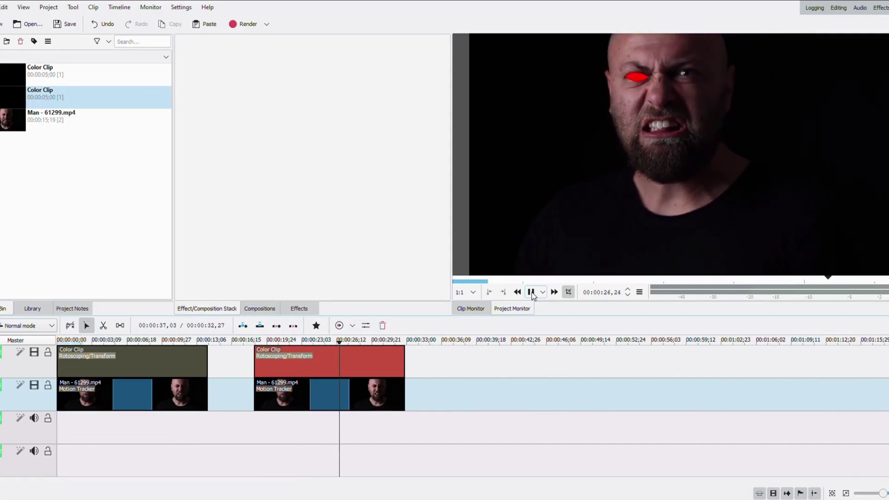
left_click(531, 292)
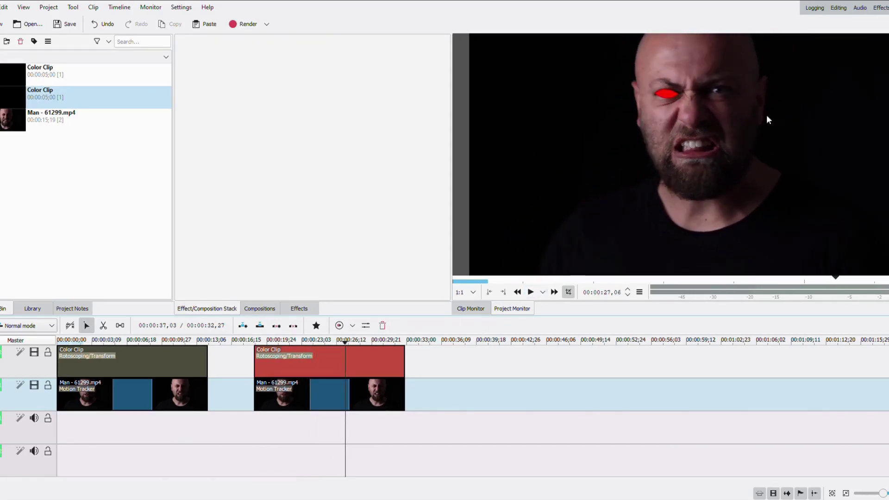
left_click(338, 423)
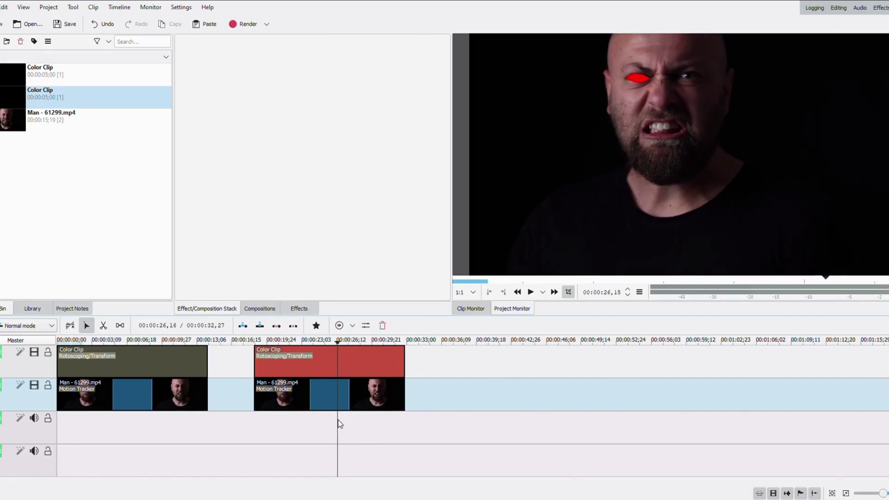
left_click_drag(342, 421, 334, 421)
Step: On the red colour clip, raise the mask's lower point and shift its left point at later frames
left_click(343, 366)
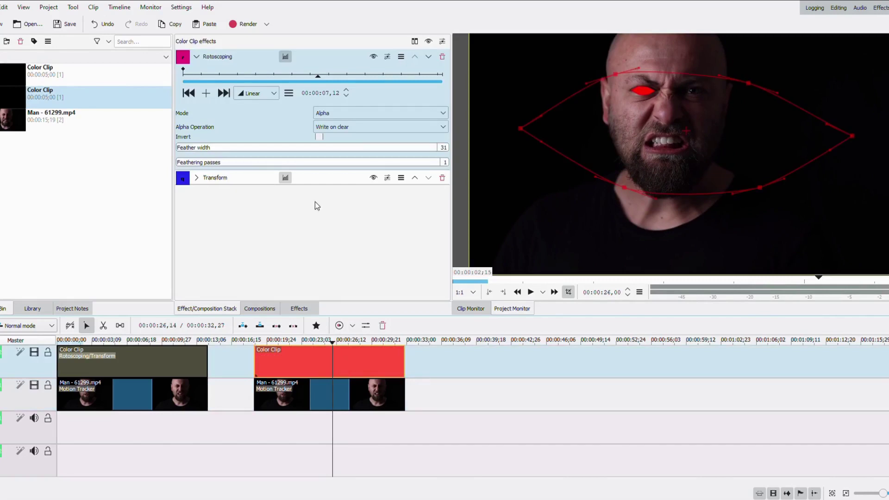
left_click(323, 78)
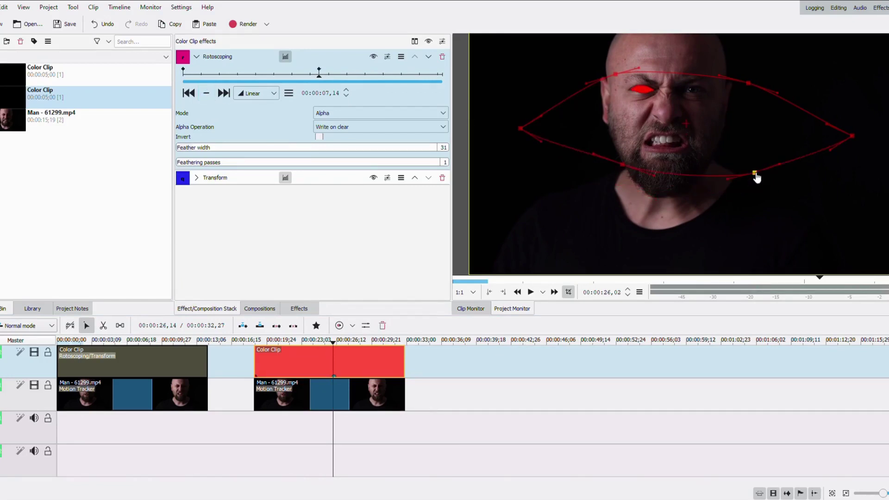
left_click_drag(755, 175, 746, 158)
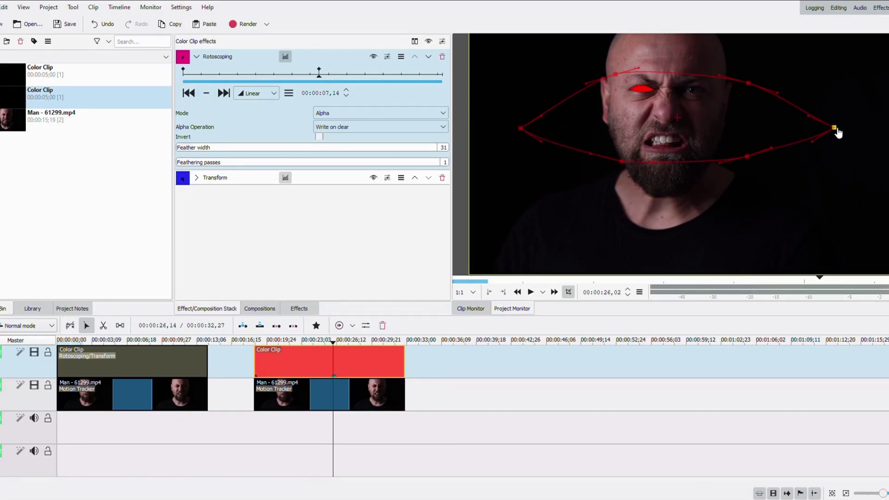
mouse_move(340, 77)
left_mouse_down()
mouse_move(318, 75)
mouse_move(333, 75)
left_mouse_up()
left_click_drag(522, 134, 527, 140)
left_click(616, 75)
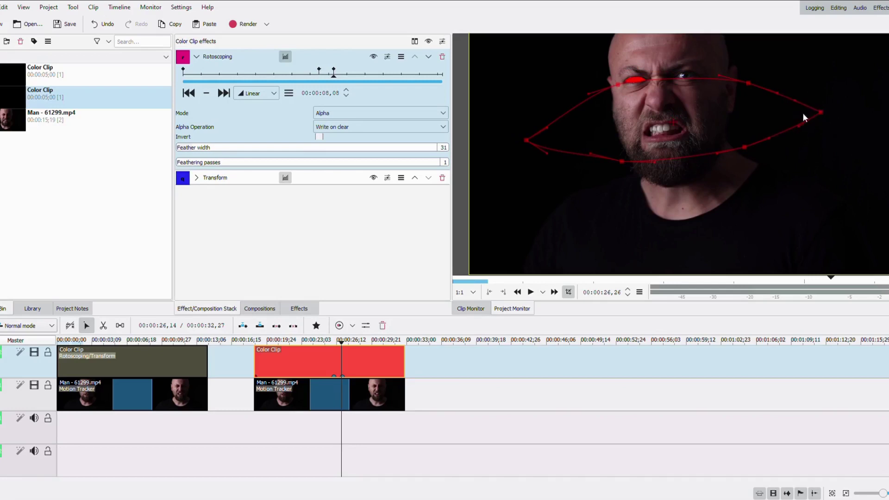
Step: Add mask keyframes earlier and near the turn's end, lifting the mask and lowering its left point
left_click_drag(297, 76, 257, 77)
left_click(202, 95)
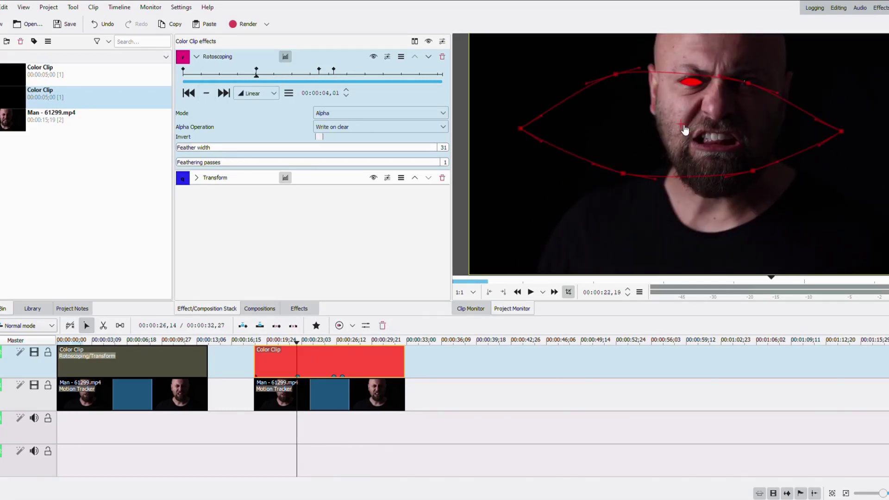
left_click_drag(686, 130, 685, 121)
left_click(373, 77)
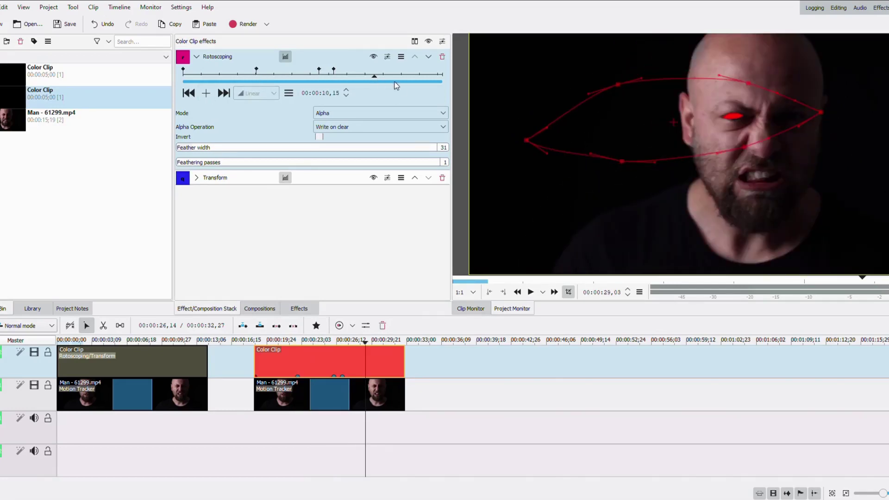
left_click(282, 75)
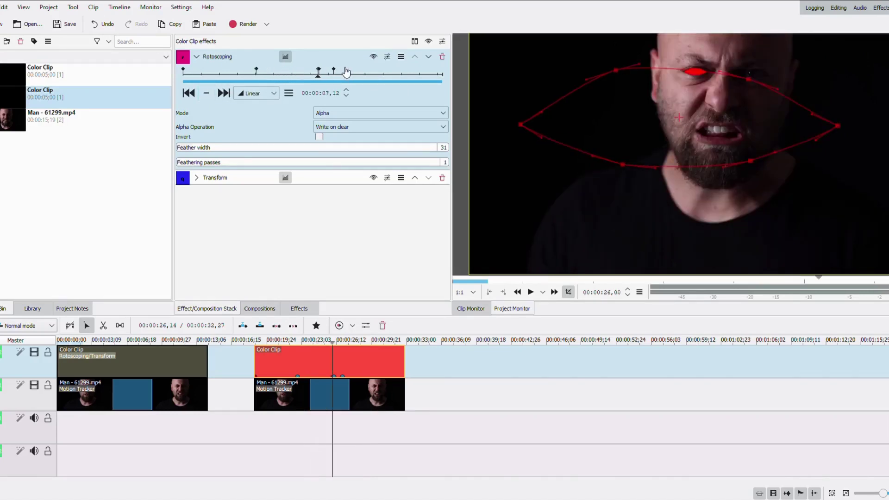
left_click_drag(346, 72, 387, 77)
left_click(612, 73)
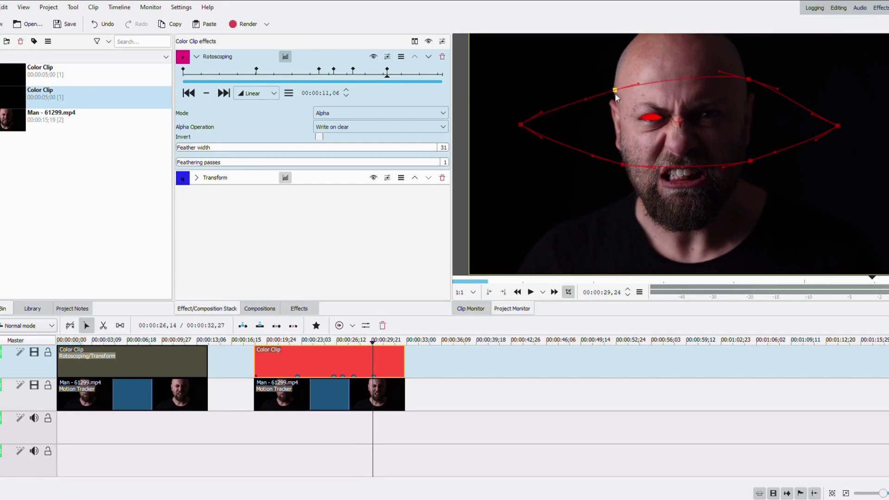
left_click_drag(523, 127, 530, 145)
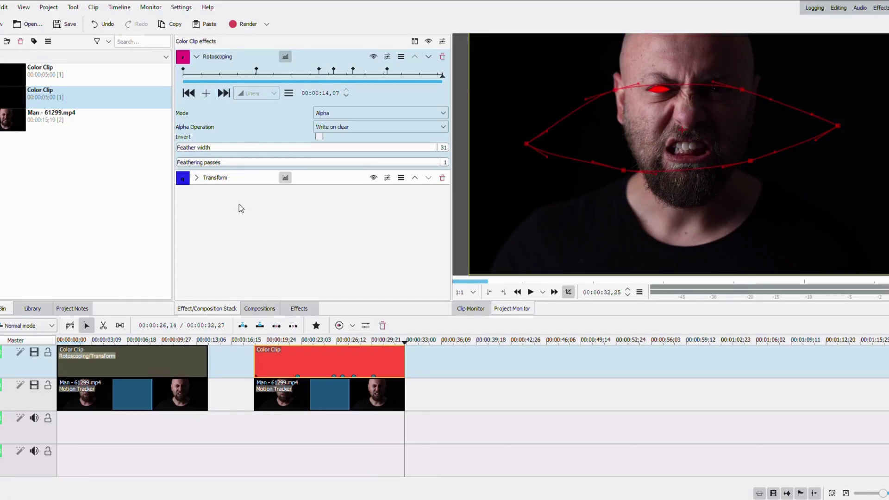
left_click(13, 98)
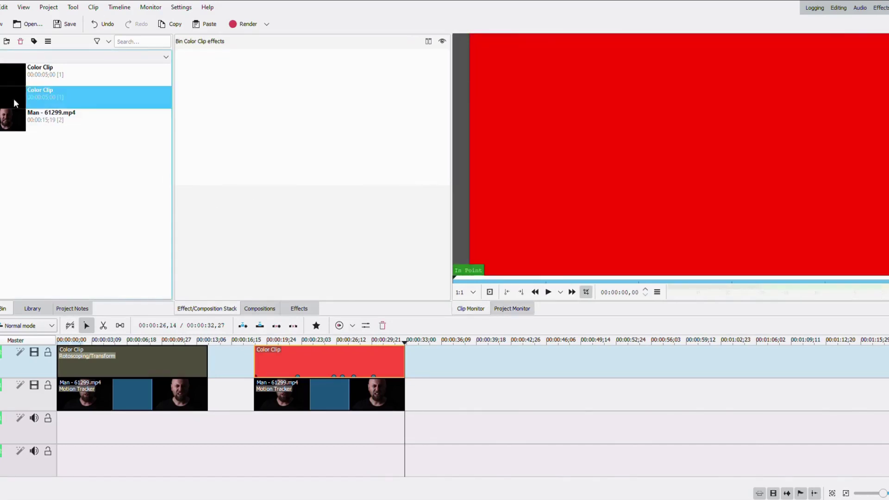
Step: Change the Color Clip from red to black and return the playhead to the second clip's start
left_click(229, 352)
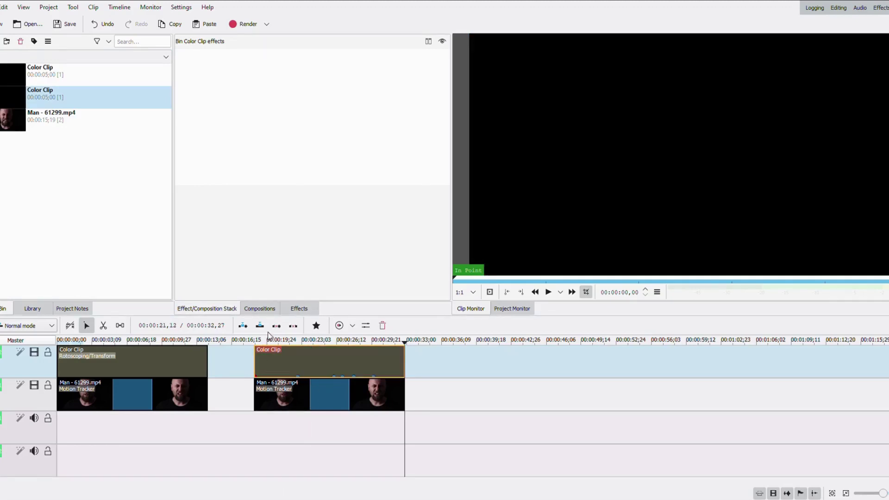
left_click(255, 422)
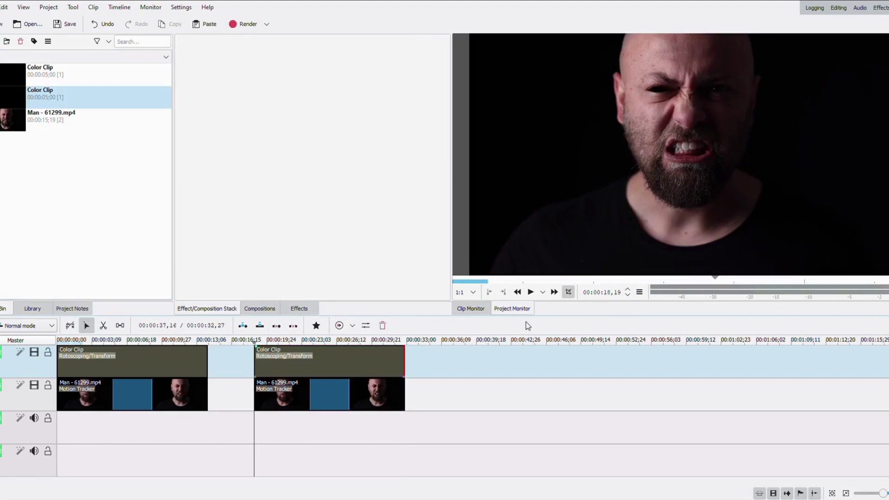